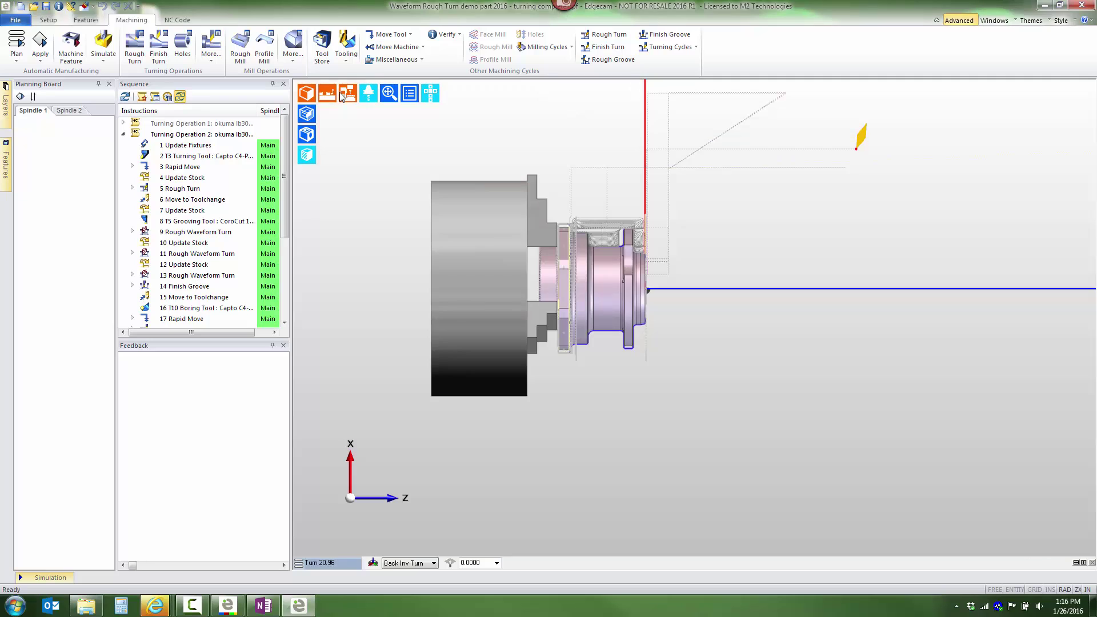
Step: Hide the machine and chuck, tilt the view, and switch the working CPL to Axial
click(327, 93)
click(49, 20)
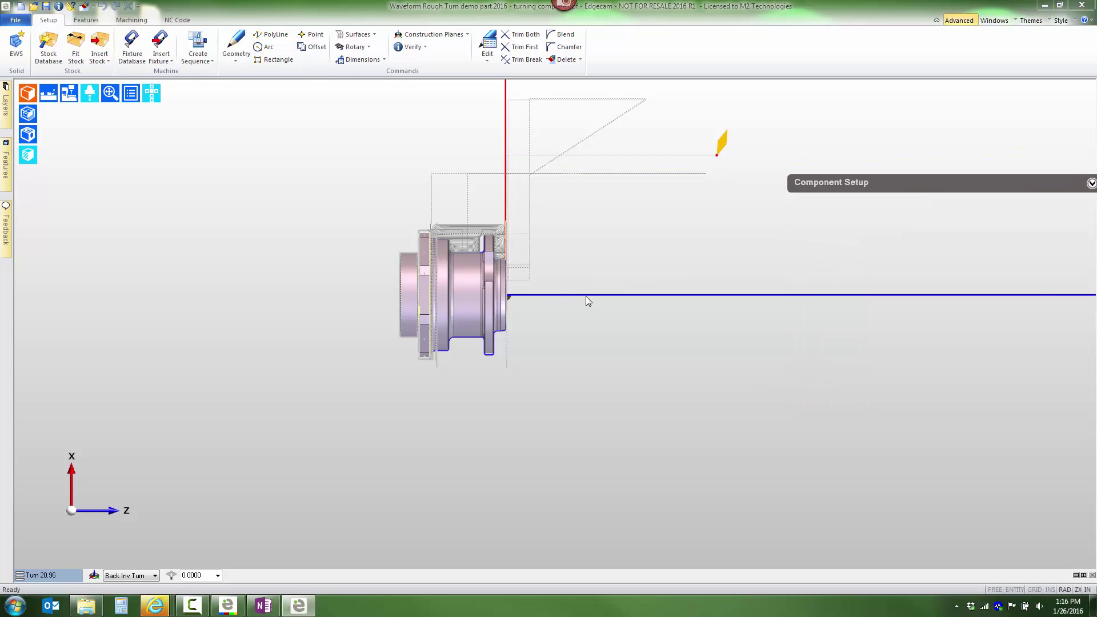
middle_drag(585, 299, 447, 324)
scroll(445, 276, up, 5)
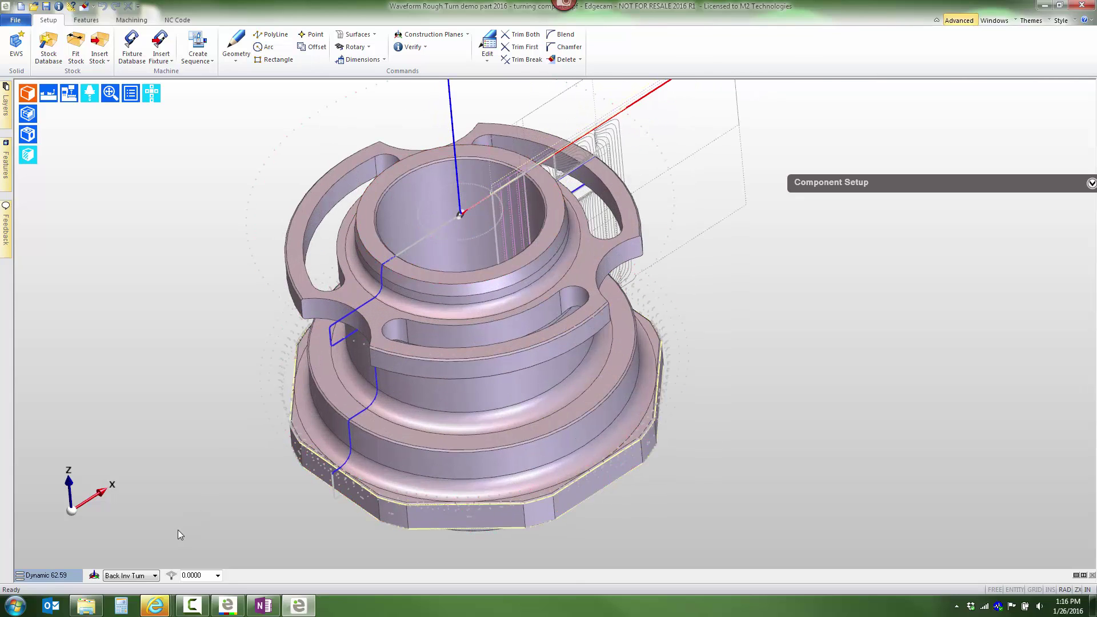
click(124, 576)
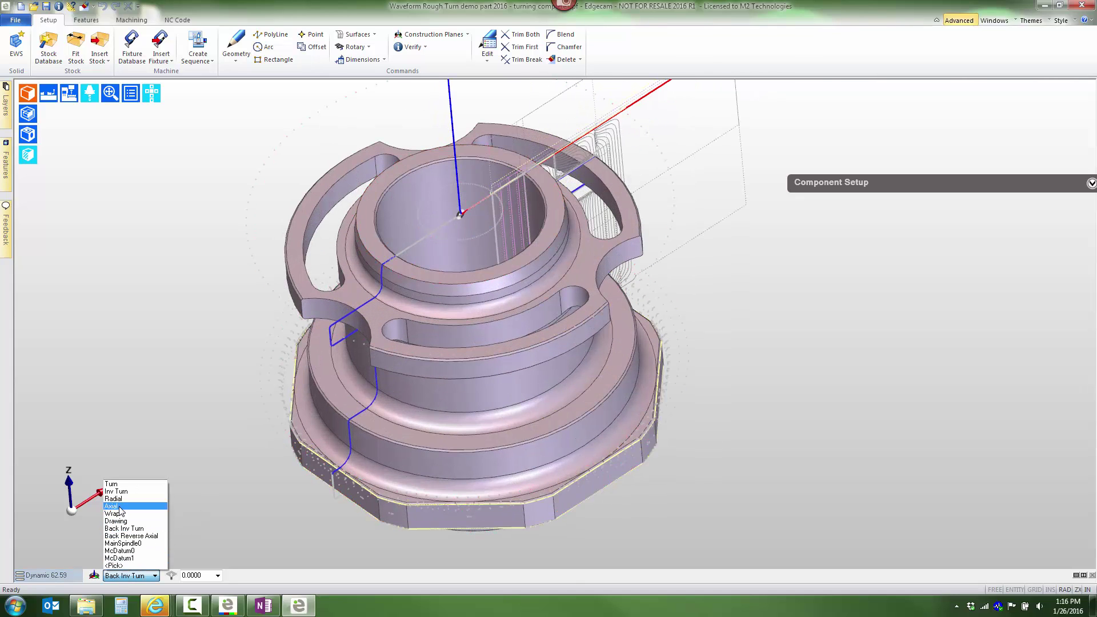
click(106, 522)
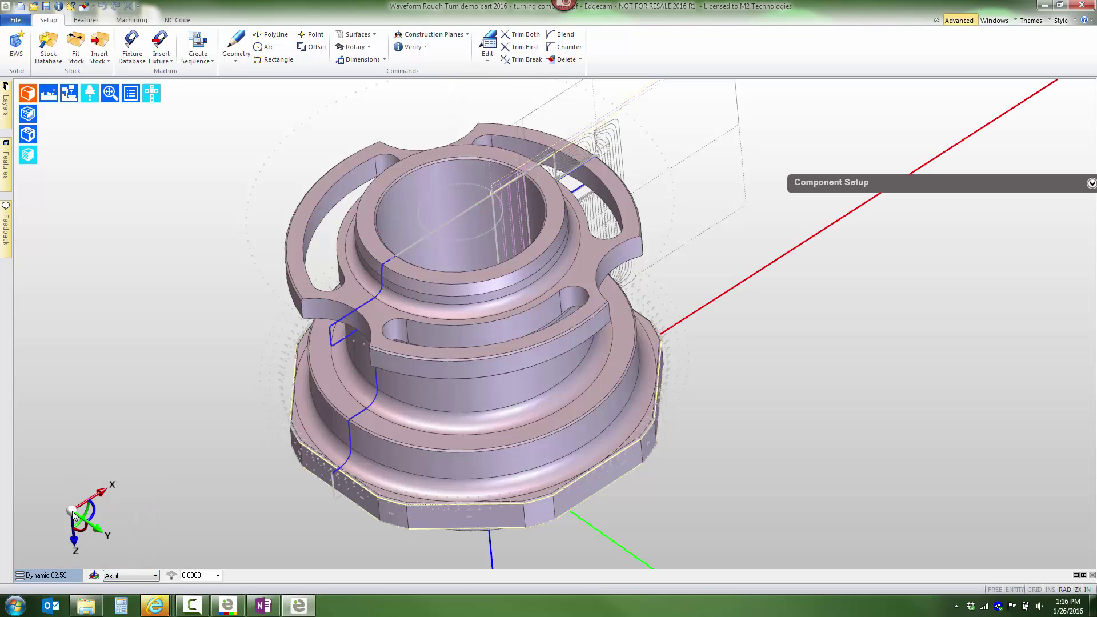
Step: Create a new CPL named 'Milling Setup' with its origin at the part's top centre
click(460, 151)
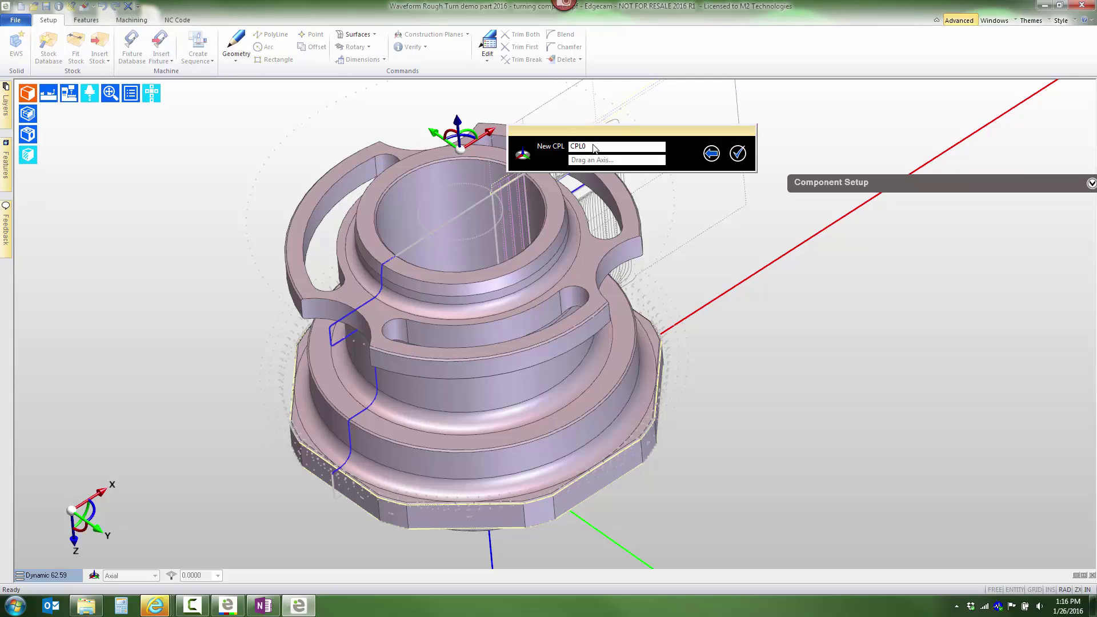
double_click(594, 147)
text(Milling Setup)
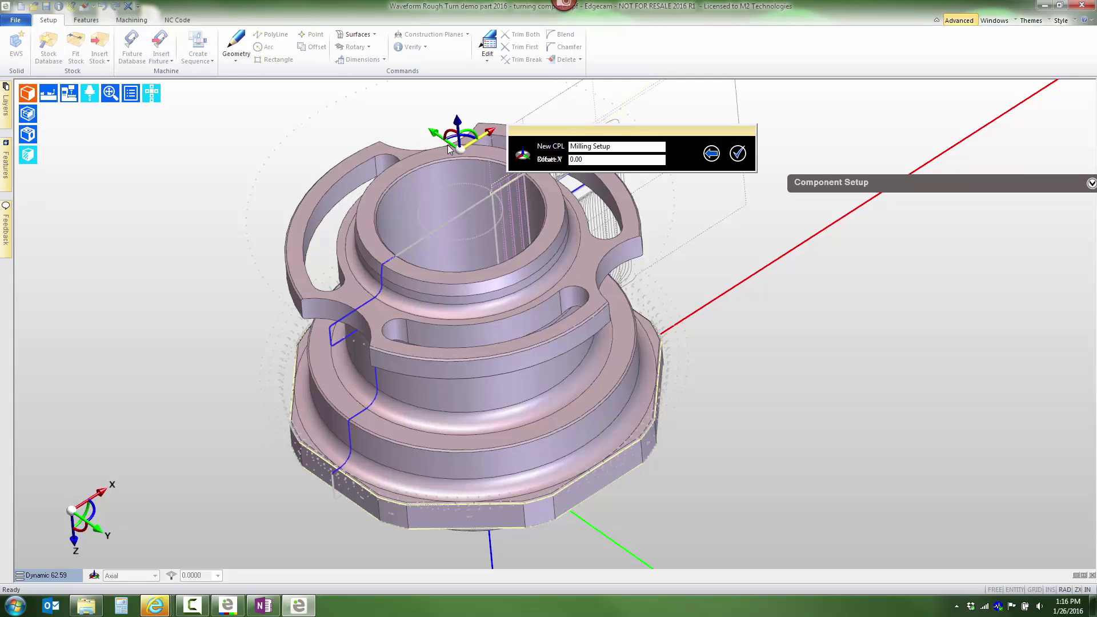
key(Return)
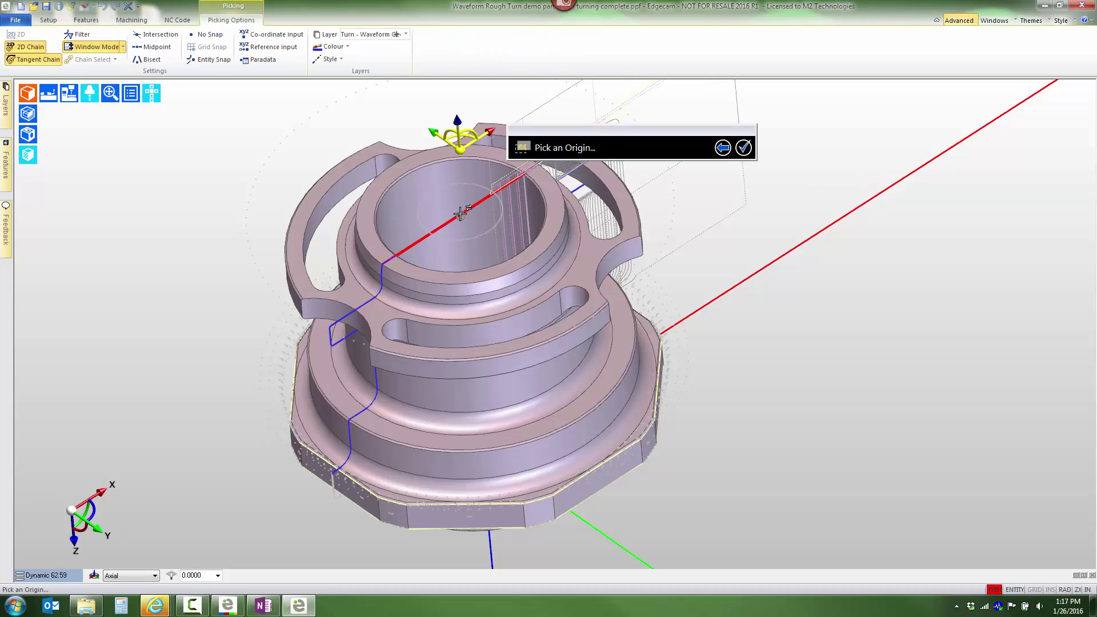
click(461, 213)
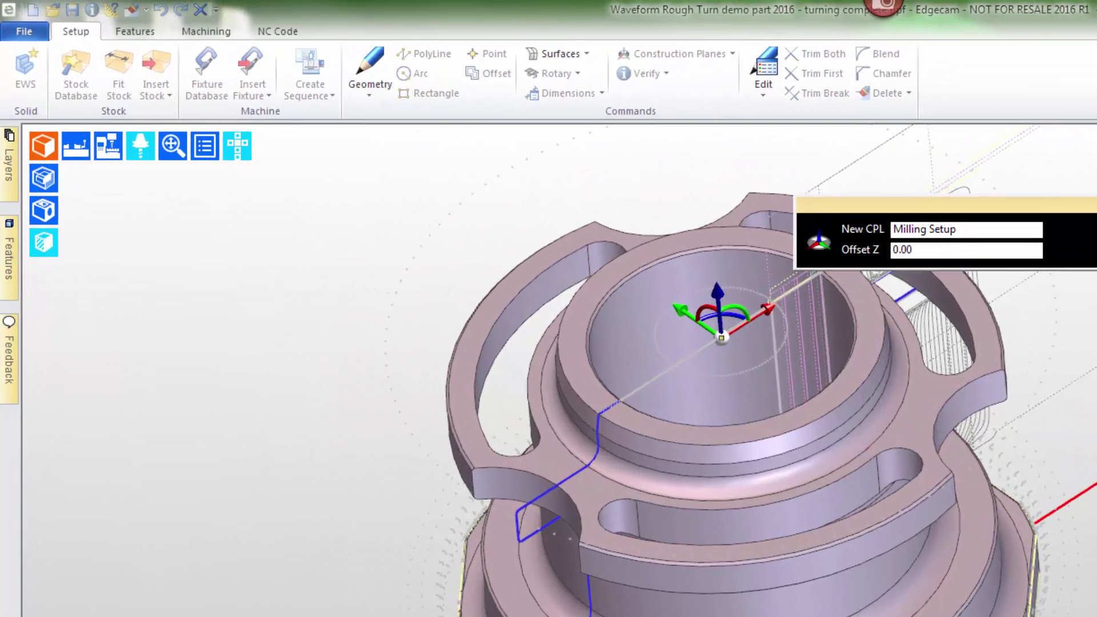
Step: Confirm the CPL and start a milling sequence on Haas VF-2SS HRT160.mcp with the Workflow Mill toolkit
click(737, 153)
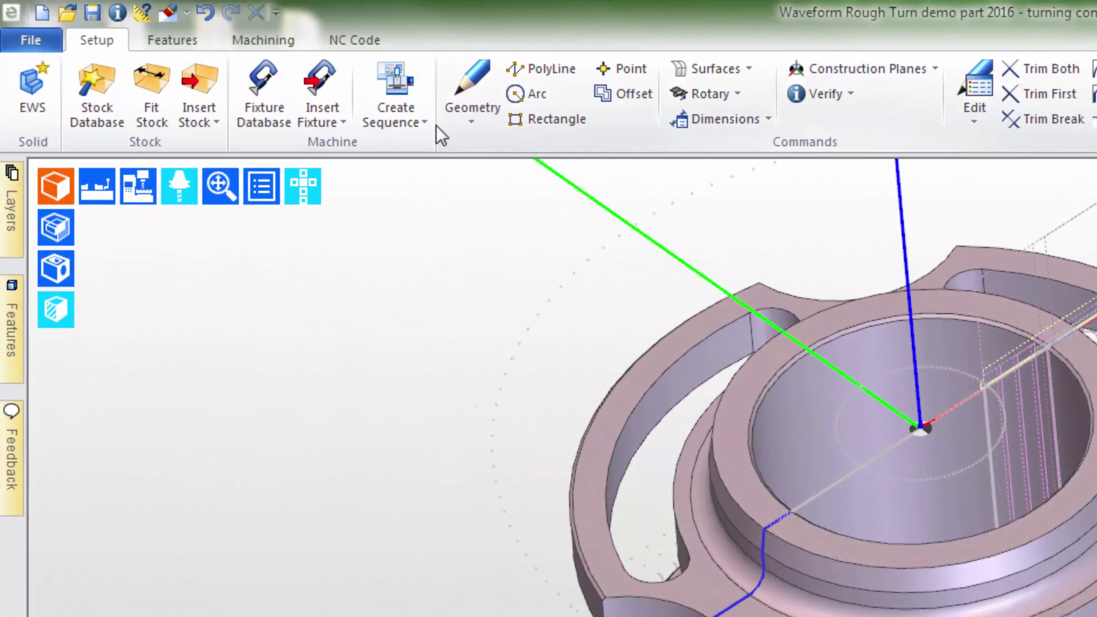
click(385, 115)
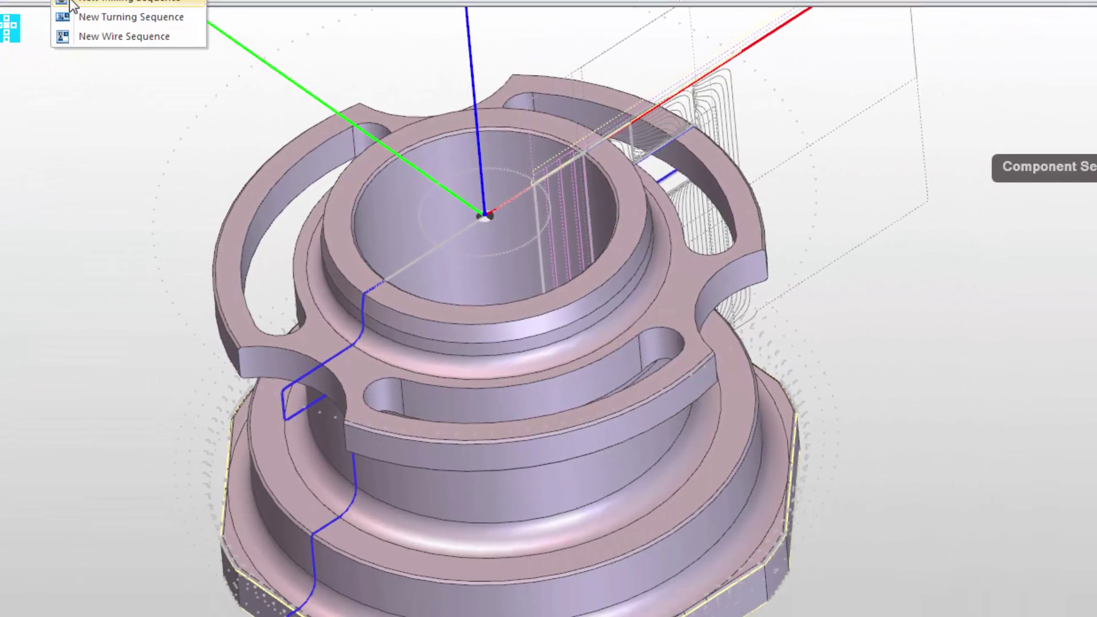
click(71, 2)
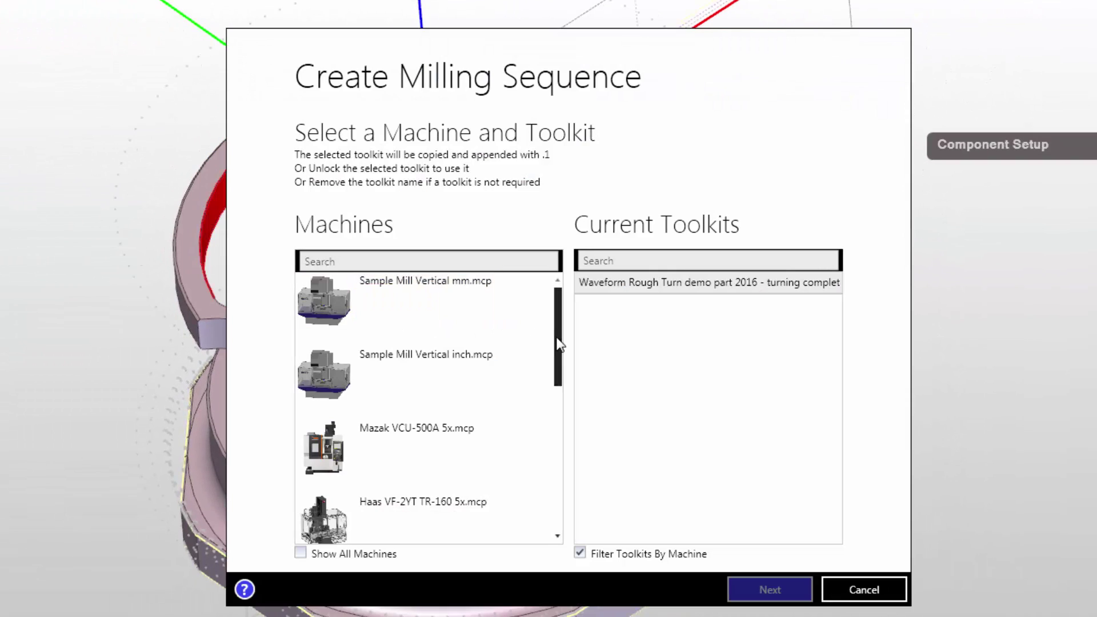
drag(559, 345, 565, 552)
click(416, 419)
click(416, 419)
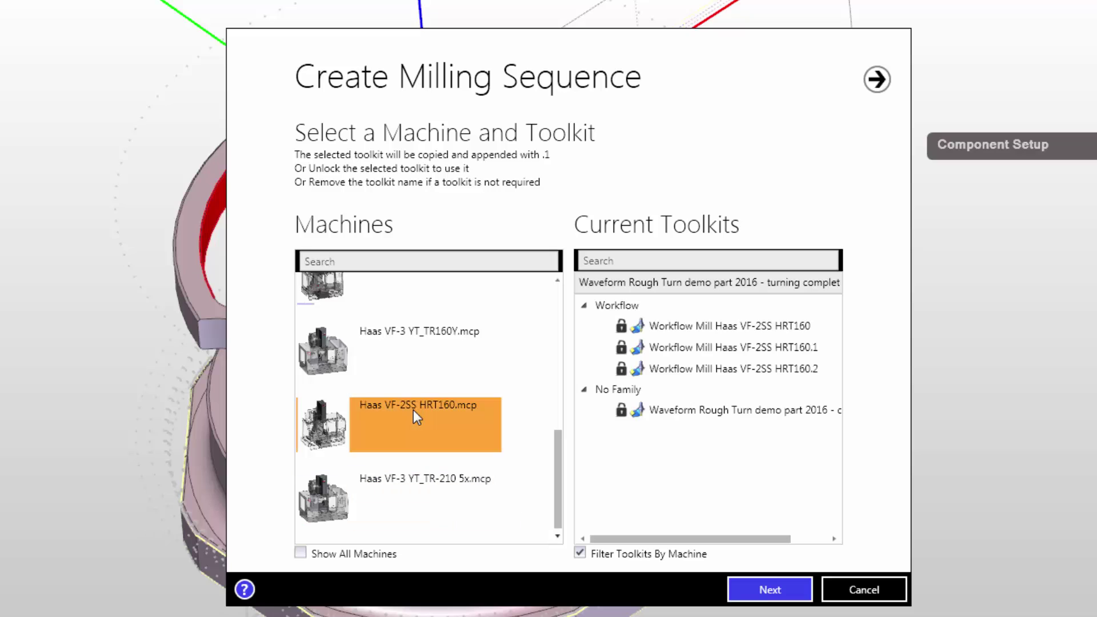
click(678, 336)
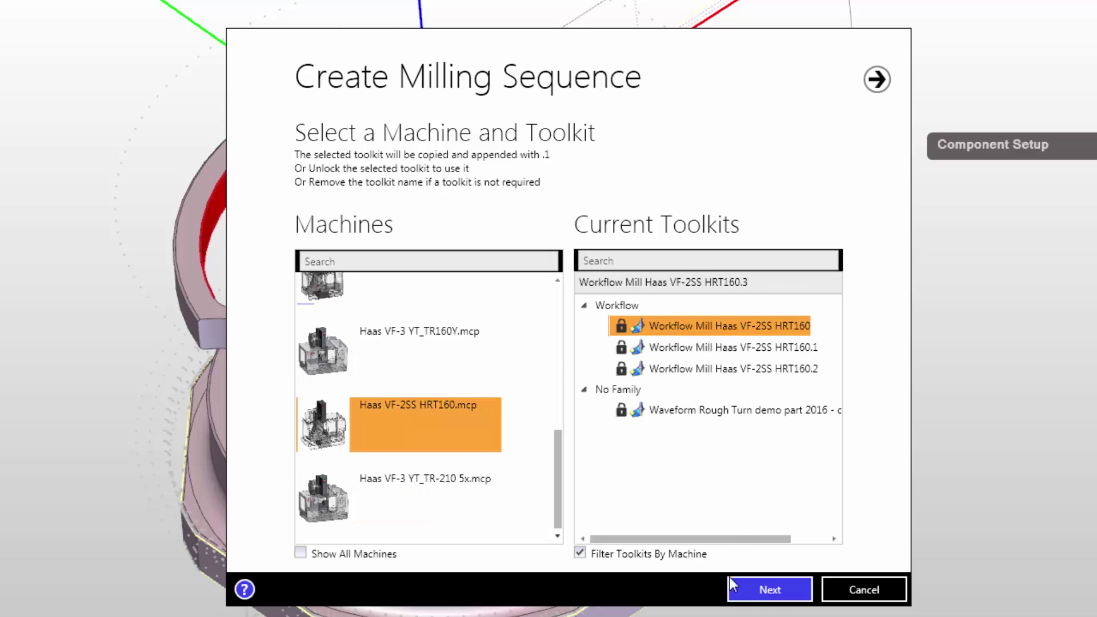
click(770, 589)
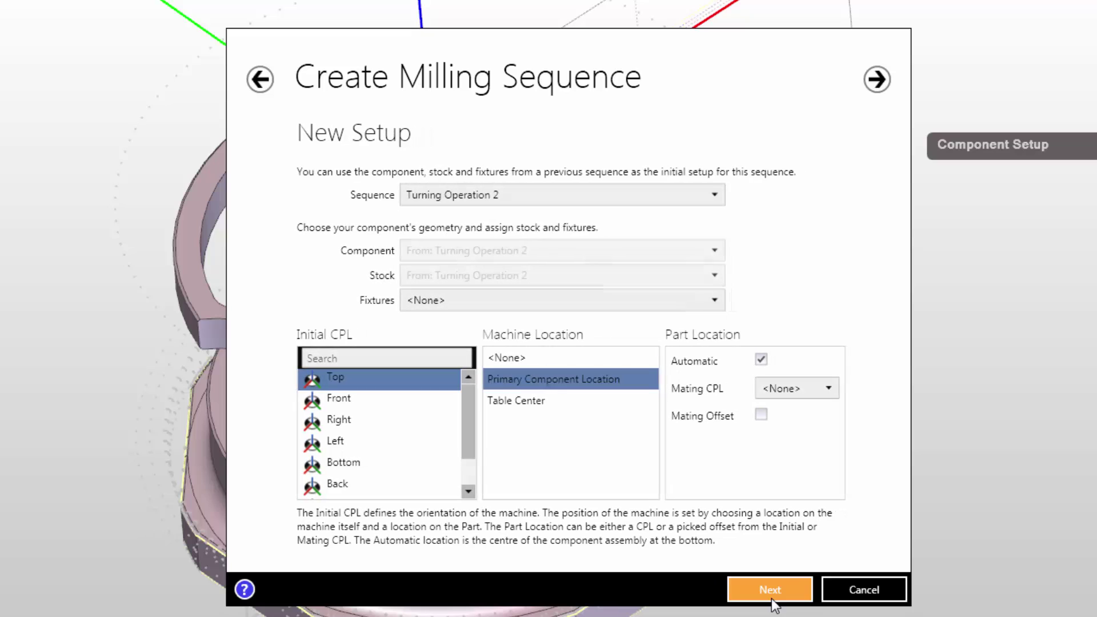
Step: Build on Turning Operation 2 with the Milling Setup CPL at Table Center, named 'Milling Operation 3'
click(489, 197)
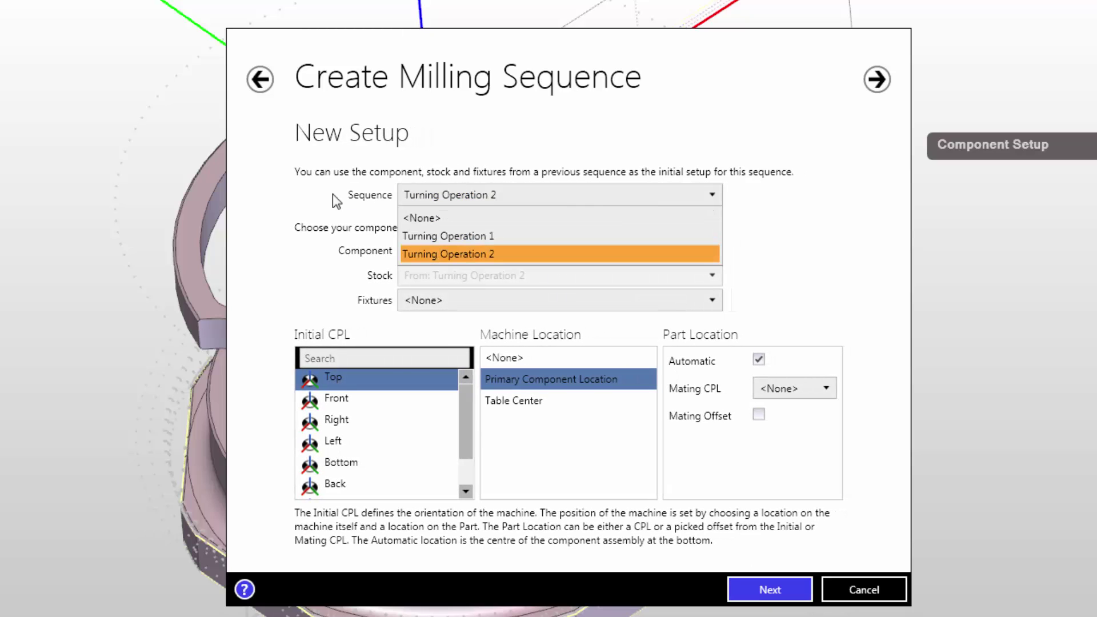
click(316, 201)
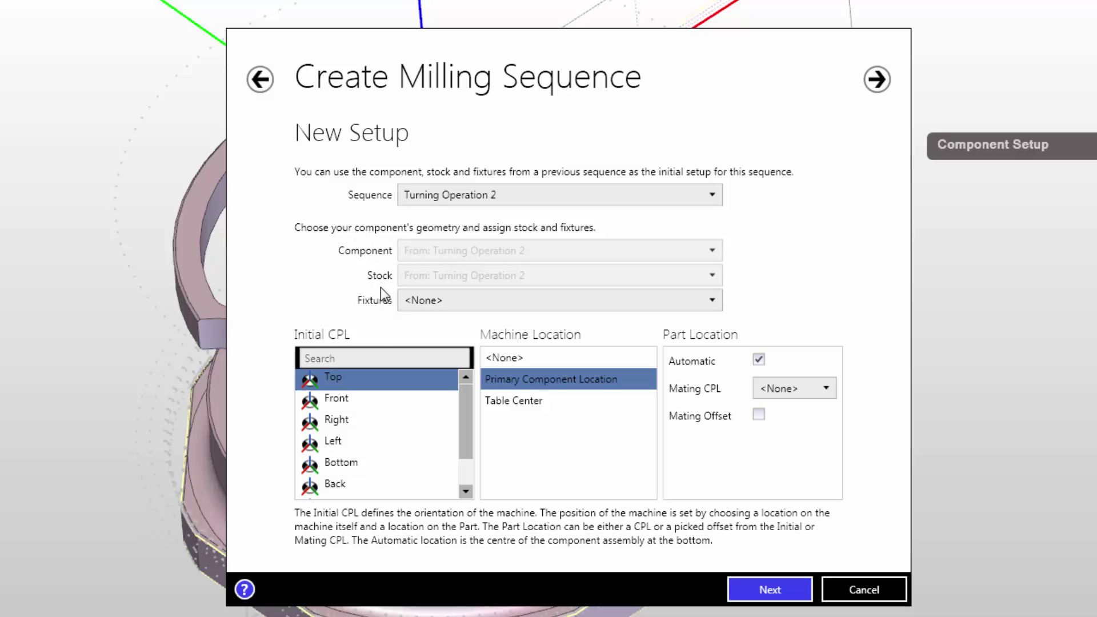
drag(474, 429, 461, 502)
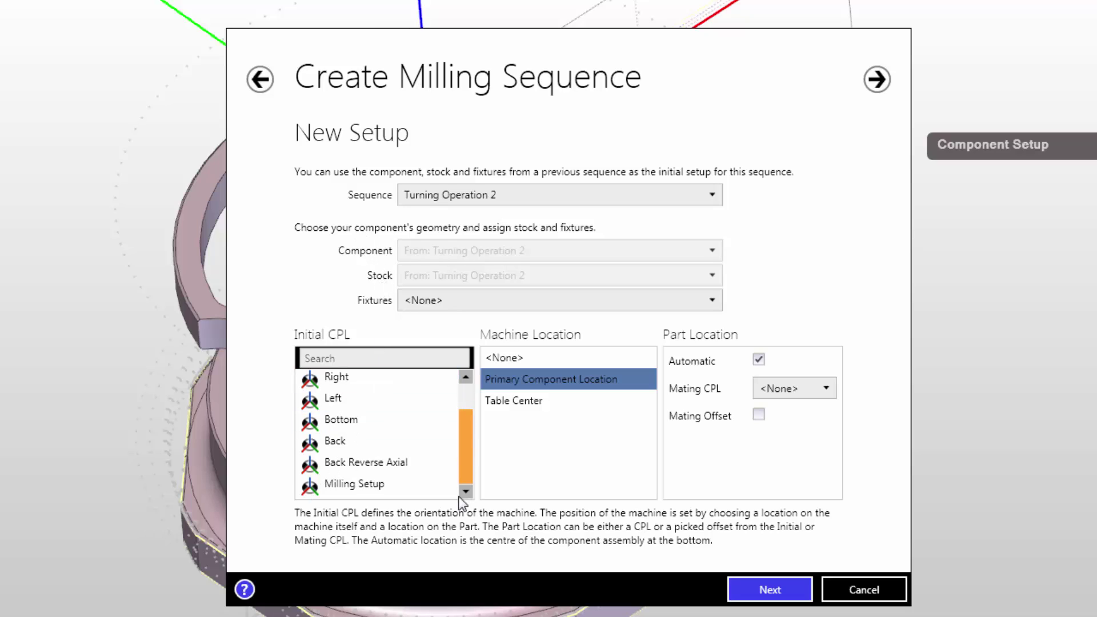
click(341, 491)
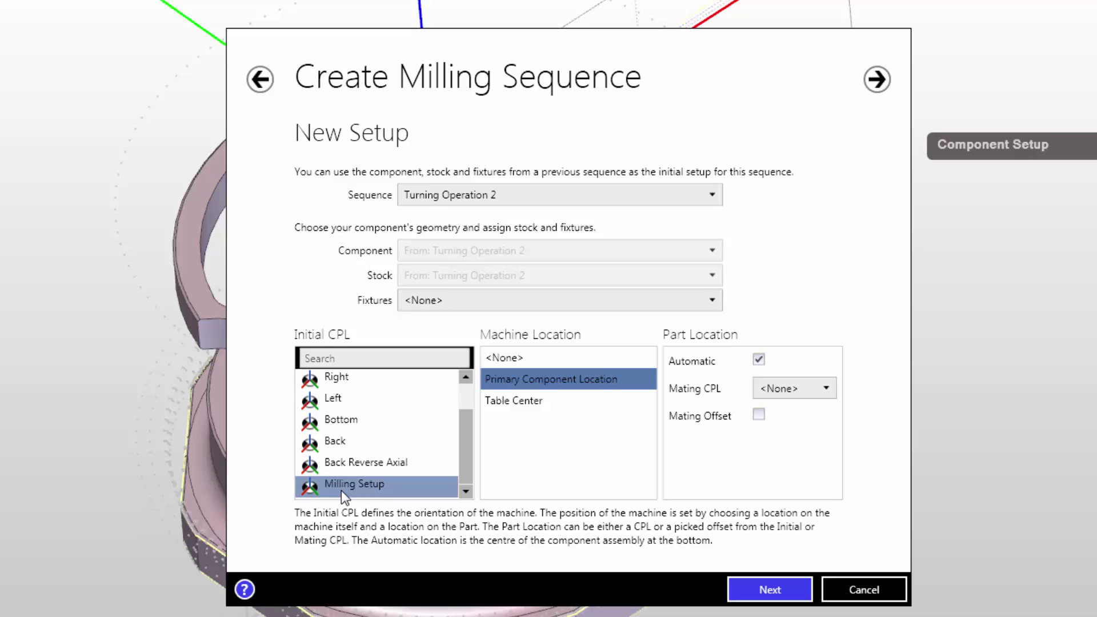
click(531, 401)
click(769, 590)
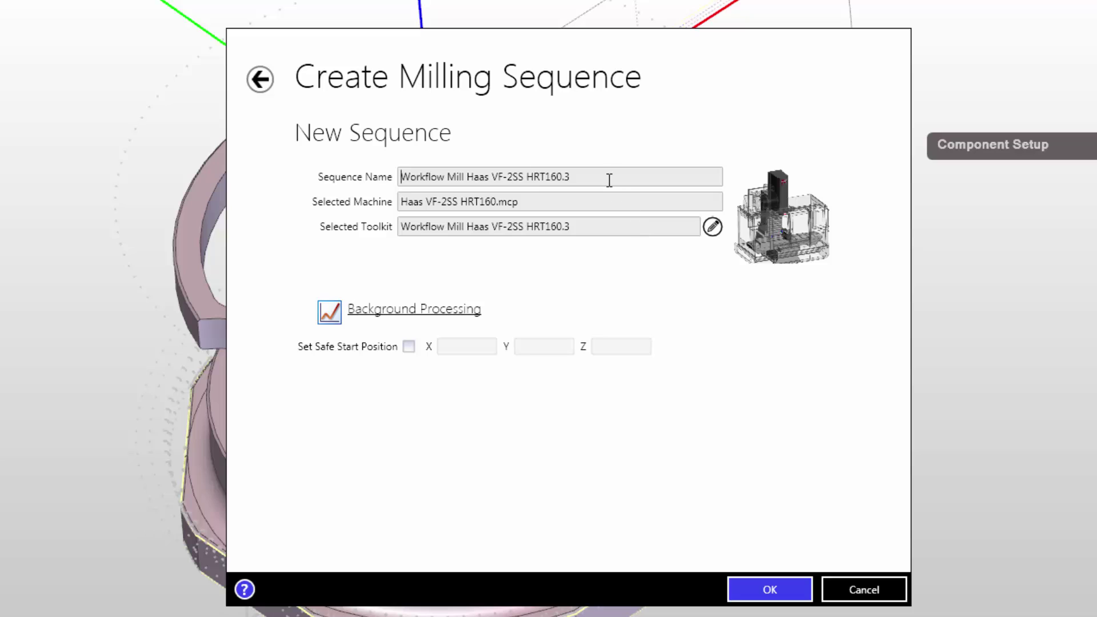
drag(608, 179, 333, 161)
text(Milling Opera)
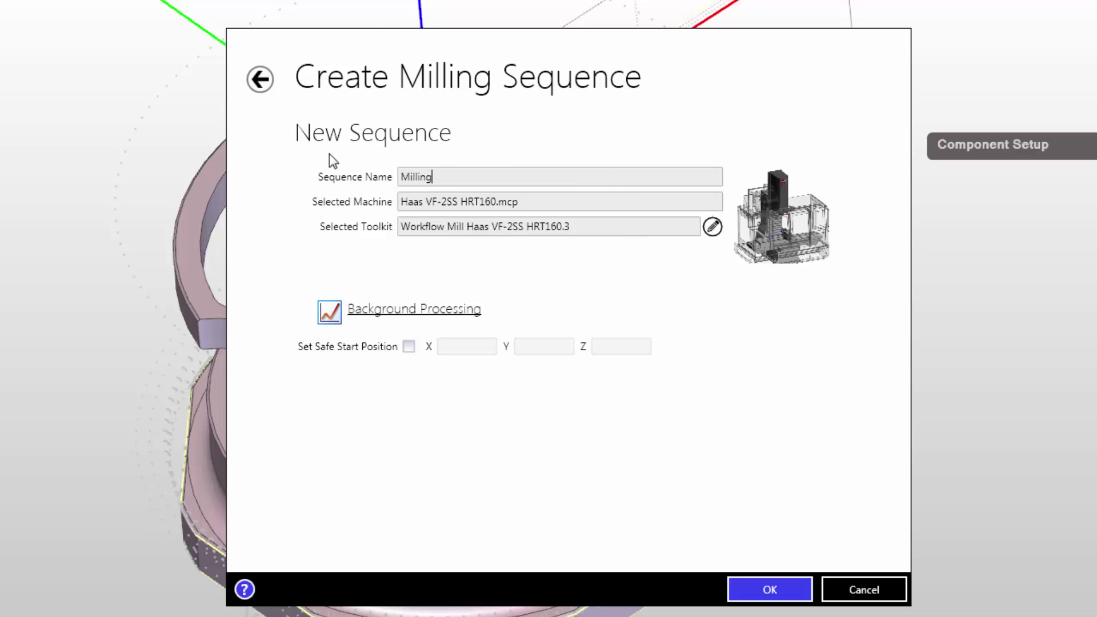
text(tion 3)
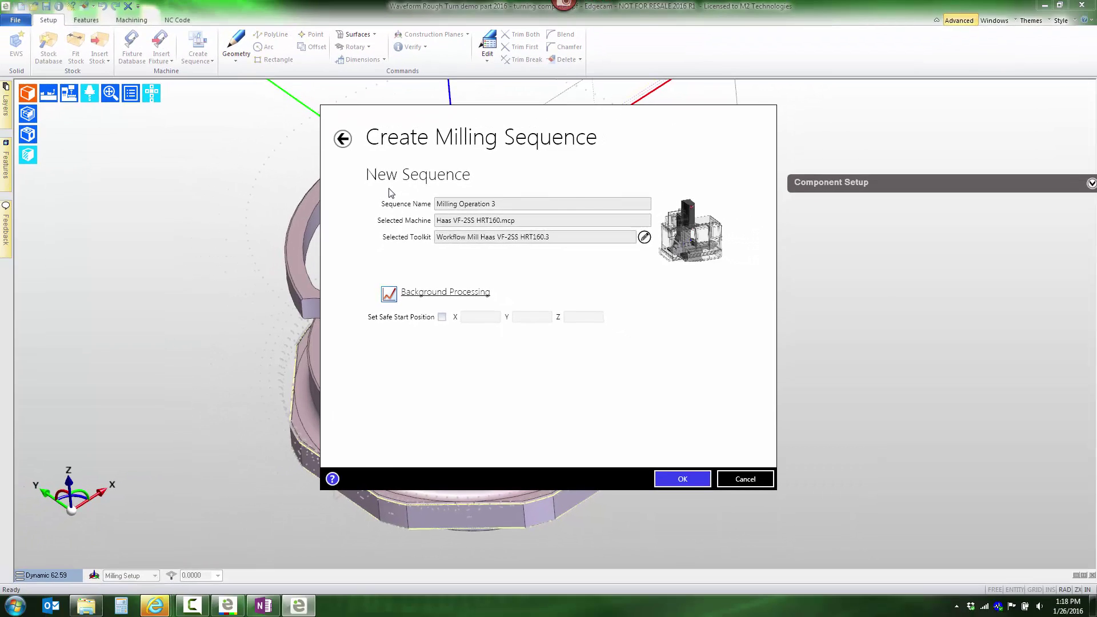
key(Return)
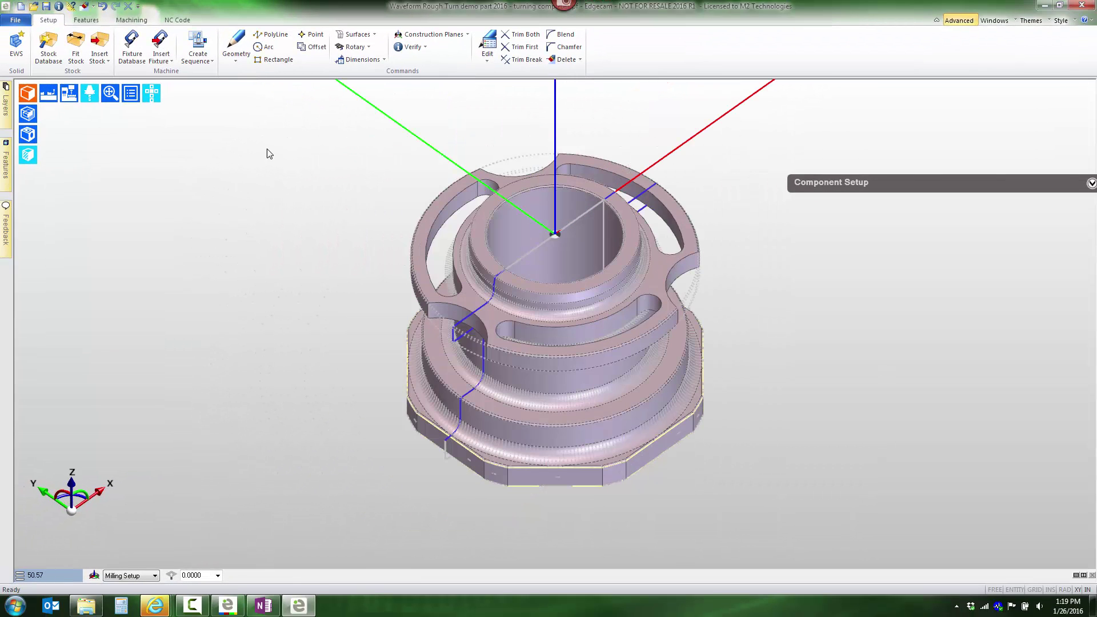
Step: Show the machine and pick the 10inch 3 Jaw Bison Scroll Chuck, grip diameter 3.5, stick-out 3.625
click(70, 93)
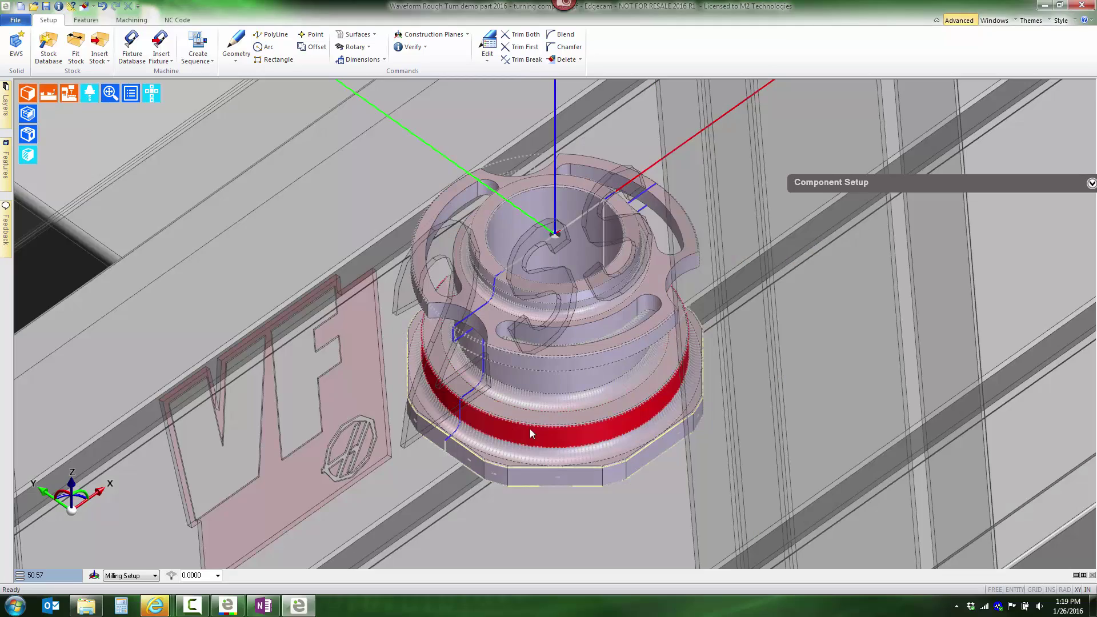
middle_drag(530, 434, 437, 385)
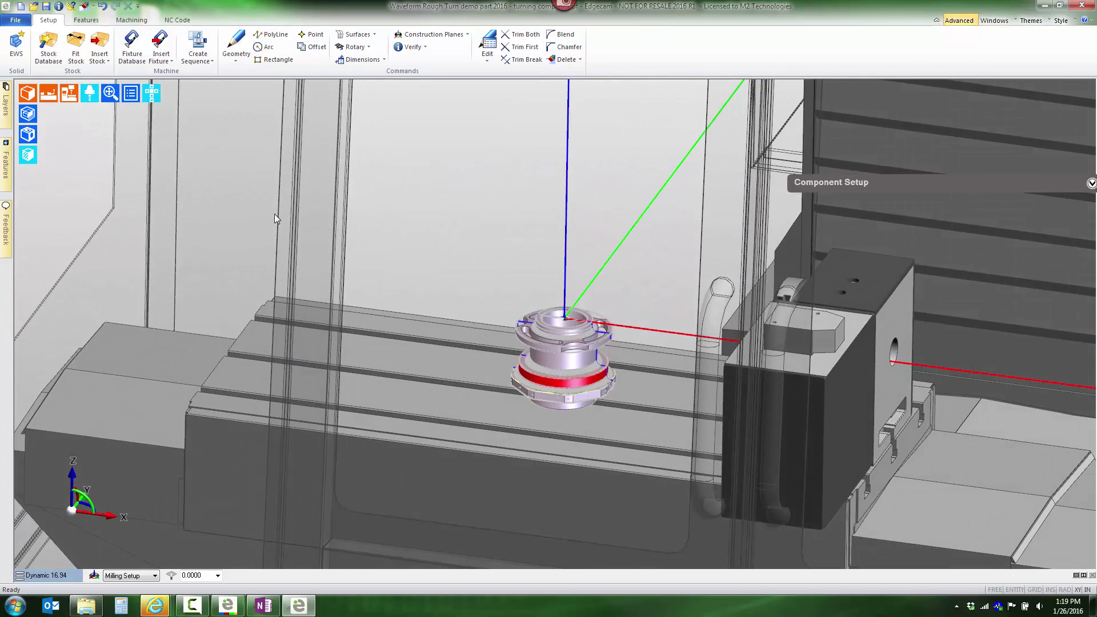
click(132, 46)
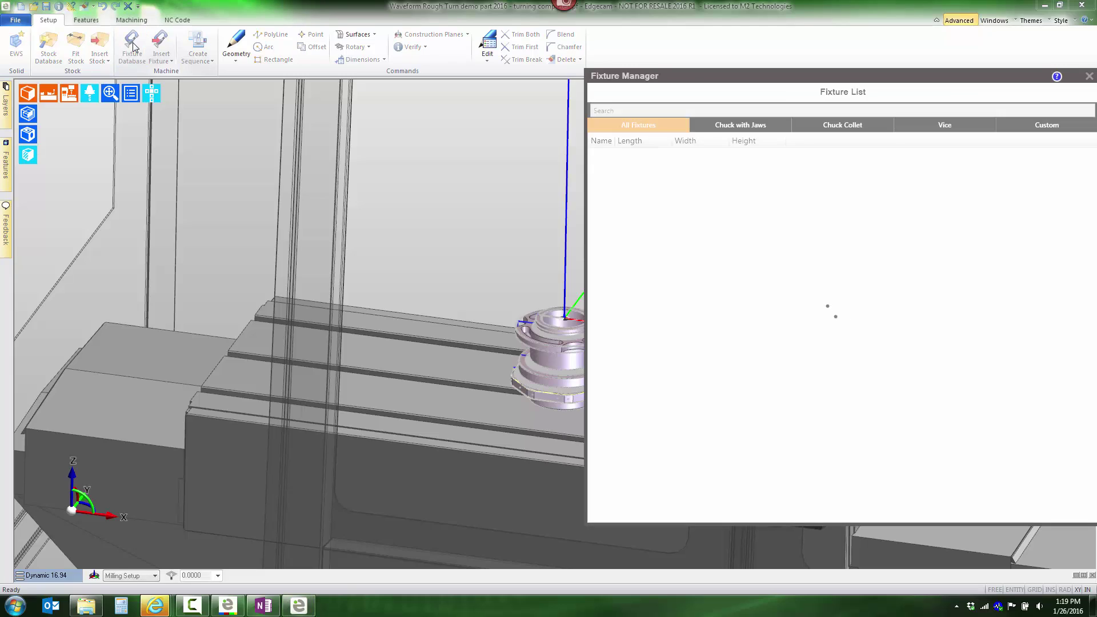
click(731, 127)
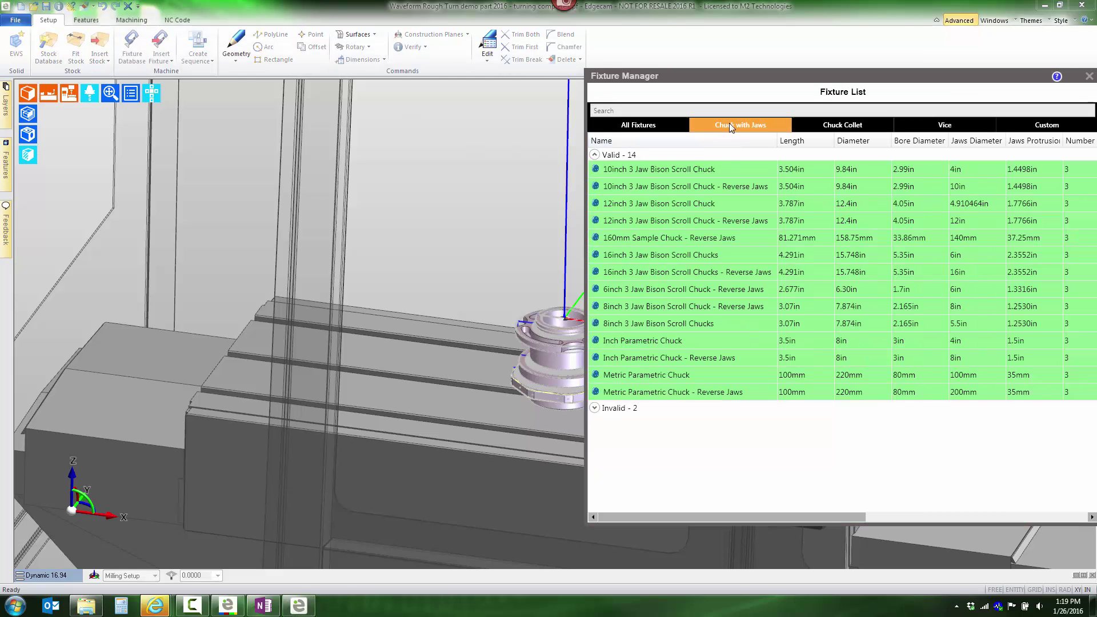
click(657, 170)
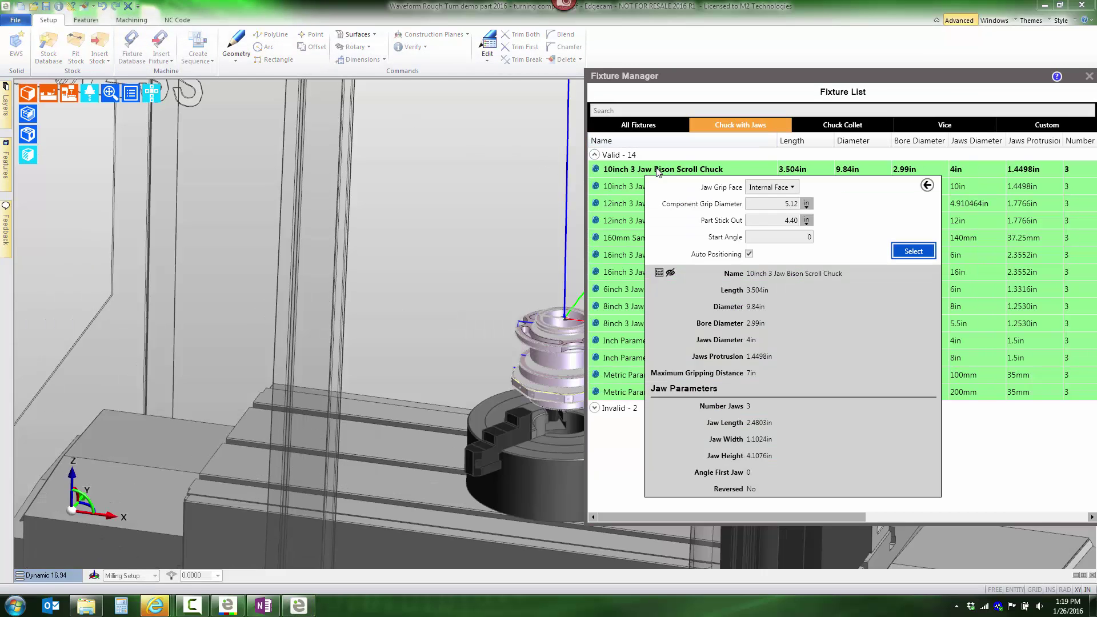
middle_drag(553, 279, 360, 243)
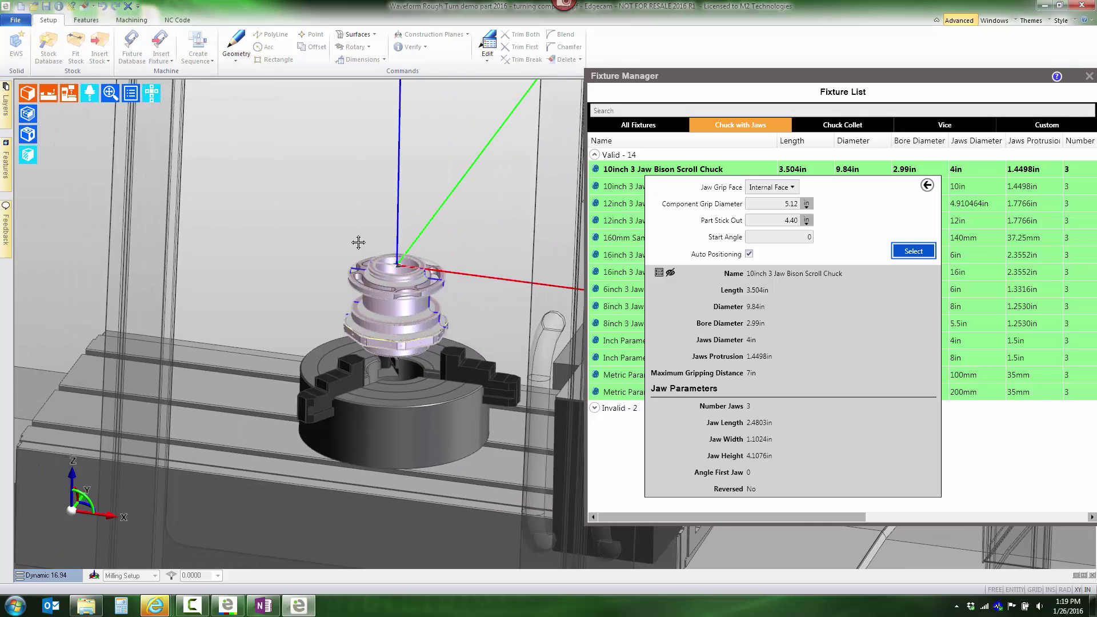
double_click(789, 204)
text(3.5)
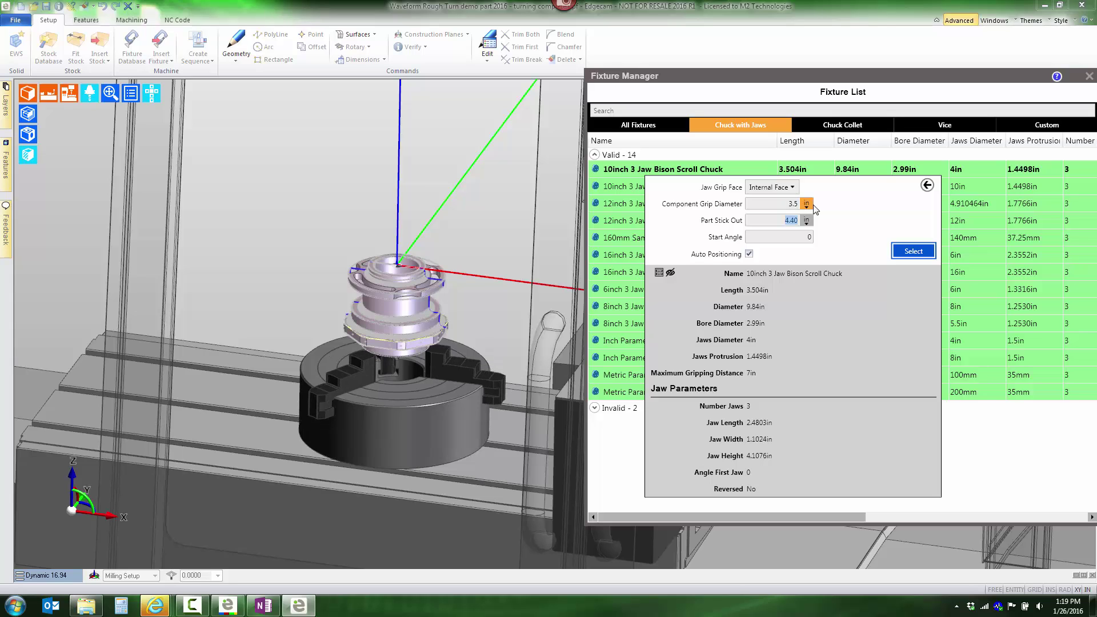
text(3.625)
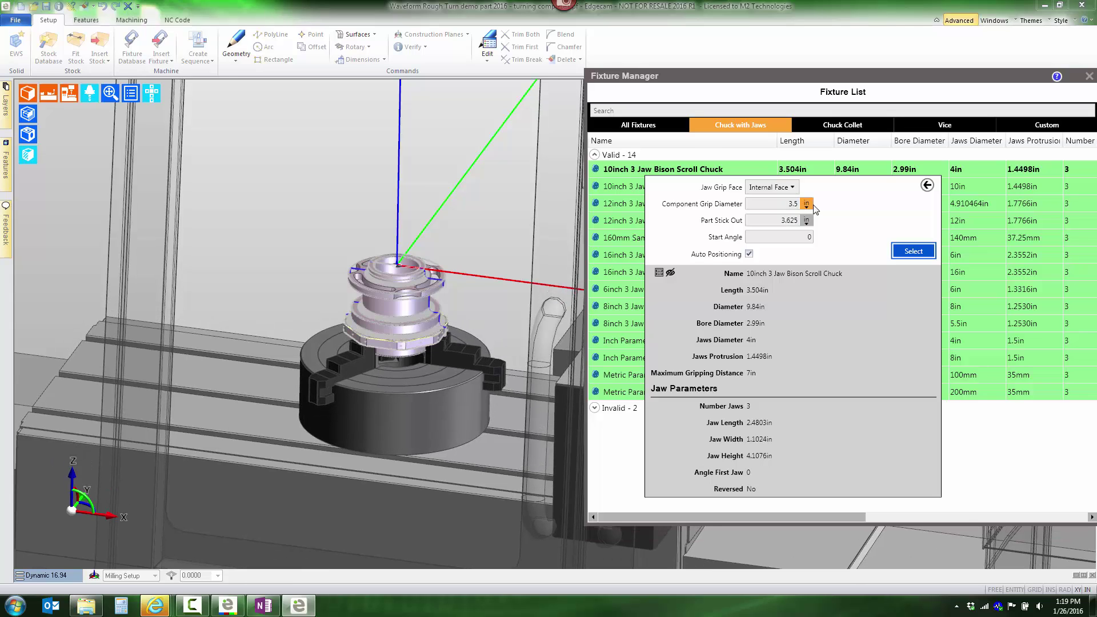
Step: Apply the chuck and shift the part, stock and chuck by a 6-inch increment along the table
click(912, 253)
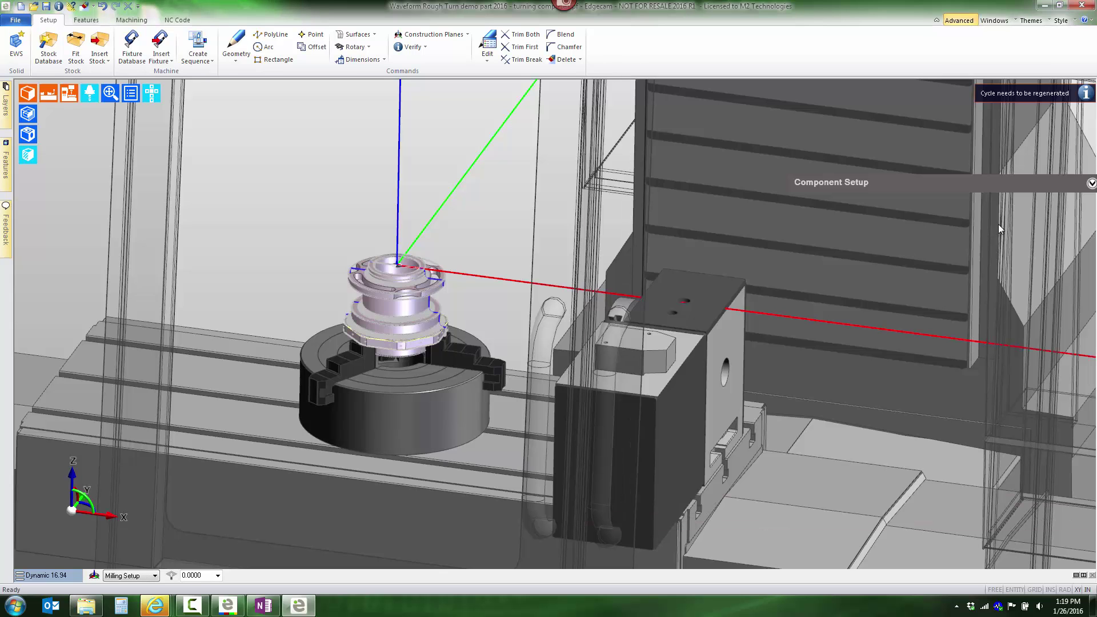
click(1091, 184)
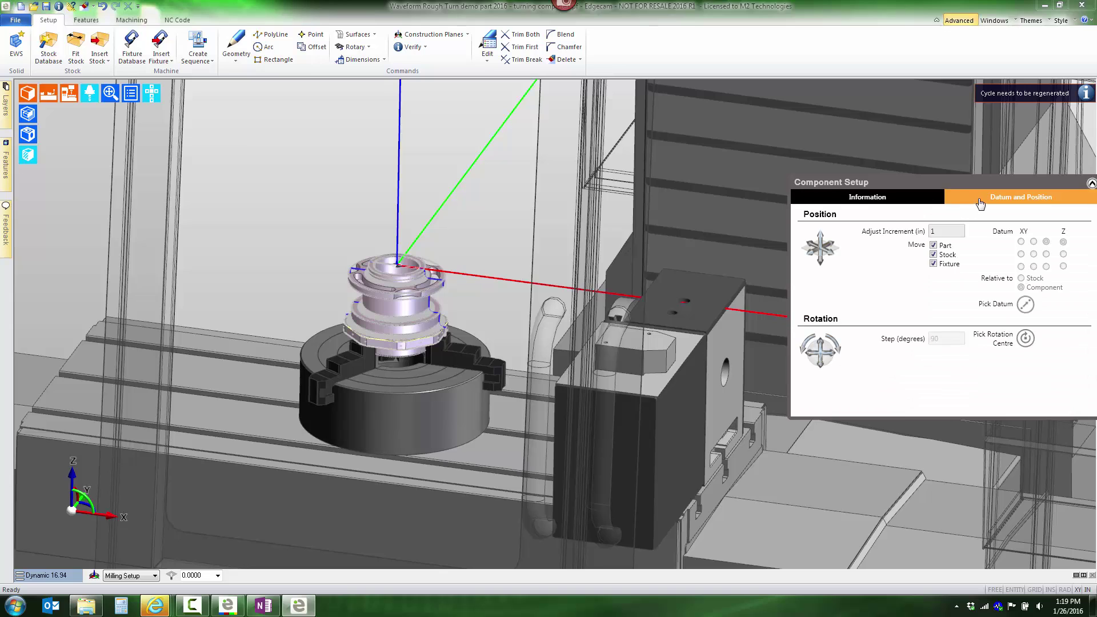
text(6)
click(810, 245)
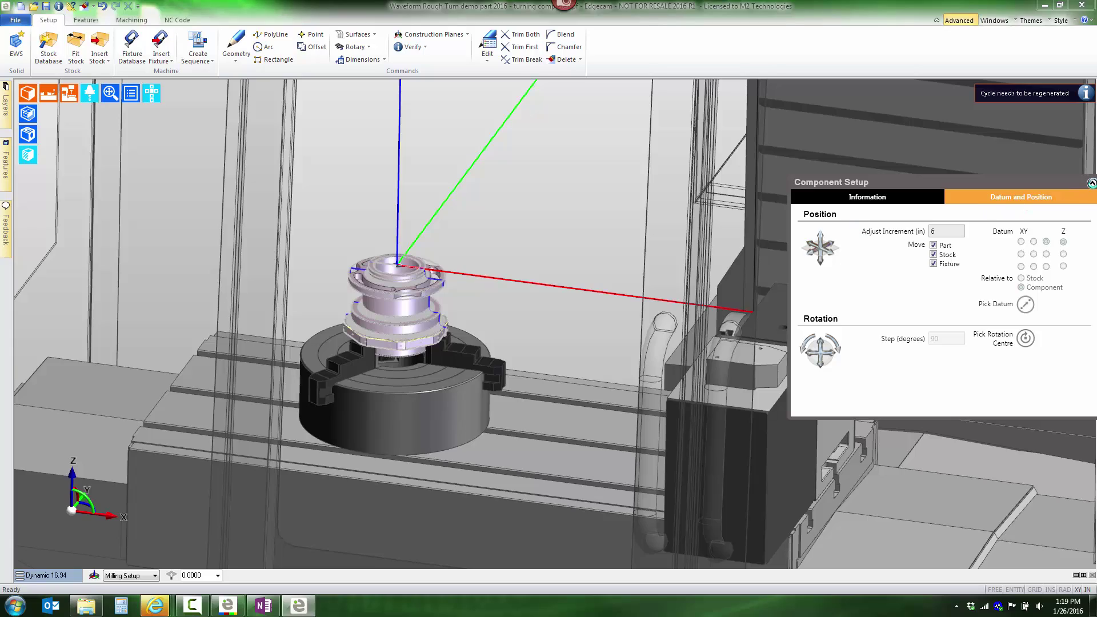
click(1092, 184)
middle_drag(483, 288, 475, 371)
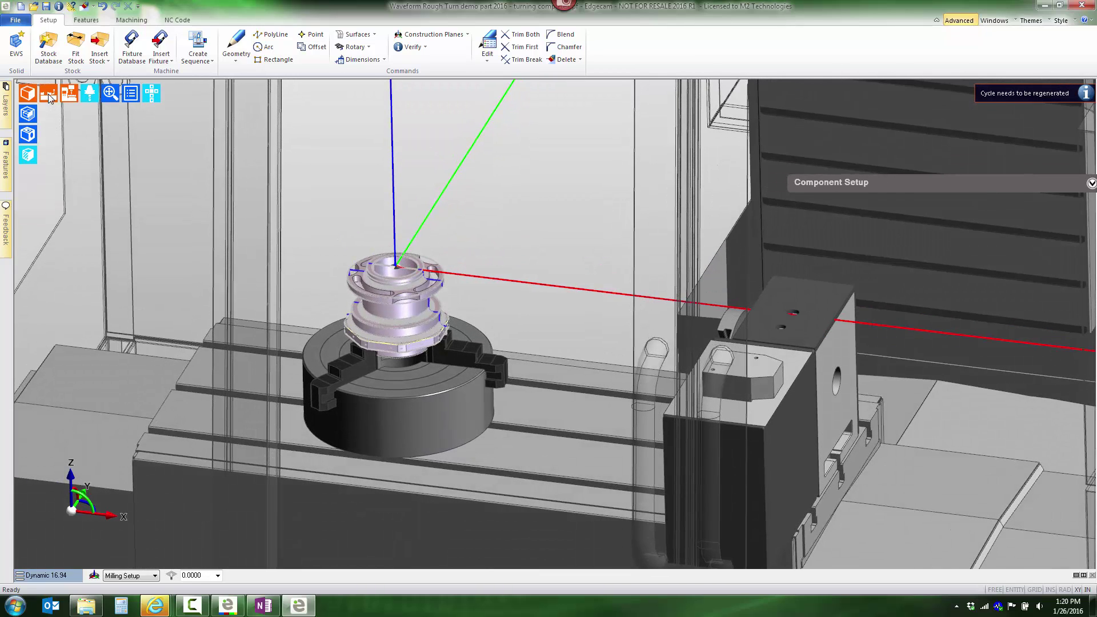
Step: Hide the chuck and machine, view the part translucent, then render the stock as a solid
click(69, 95)
click(69, 94)
click(27, 113)
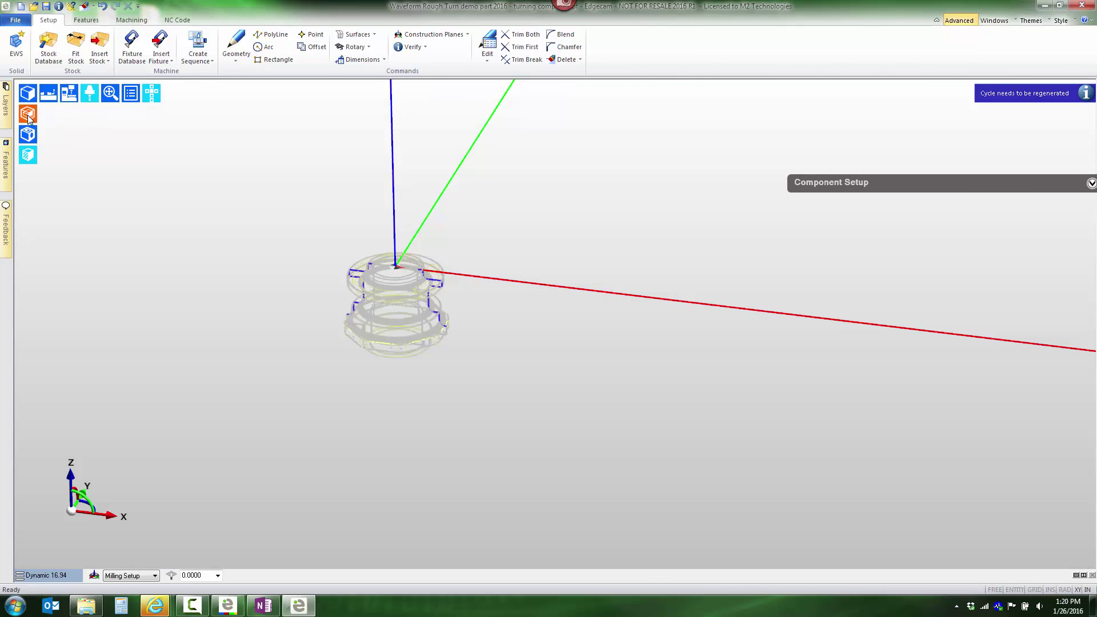
mouse_move(427, 343)
middle_down()
mouse_move(458, 166)
mouse_move(429, 345)
middle_up()
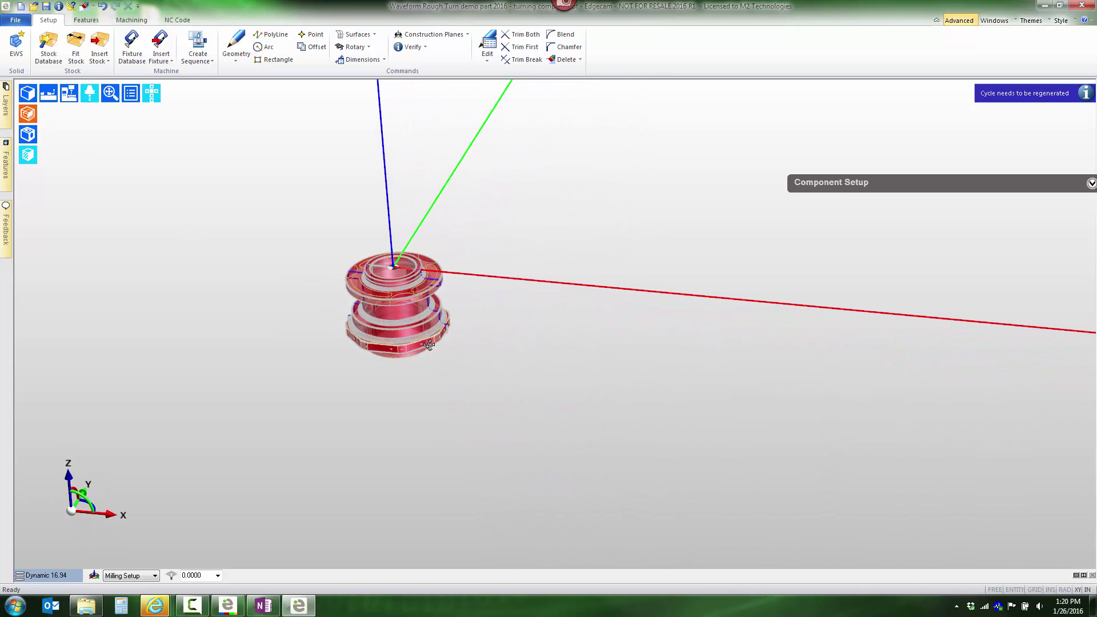
scroll(396, 324, up, 5)
scroll(396, 324, down, 2)
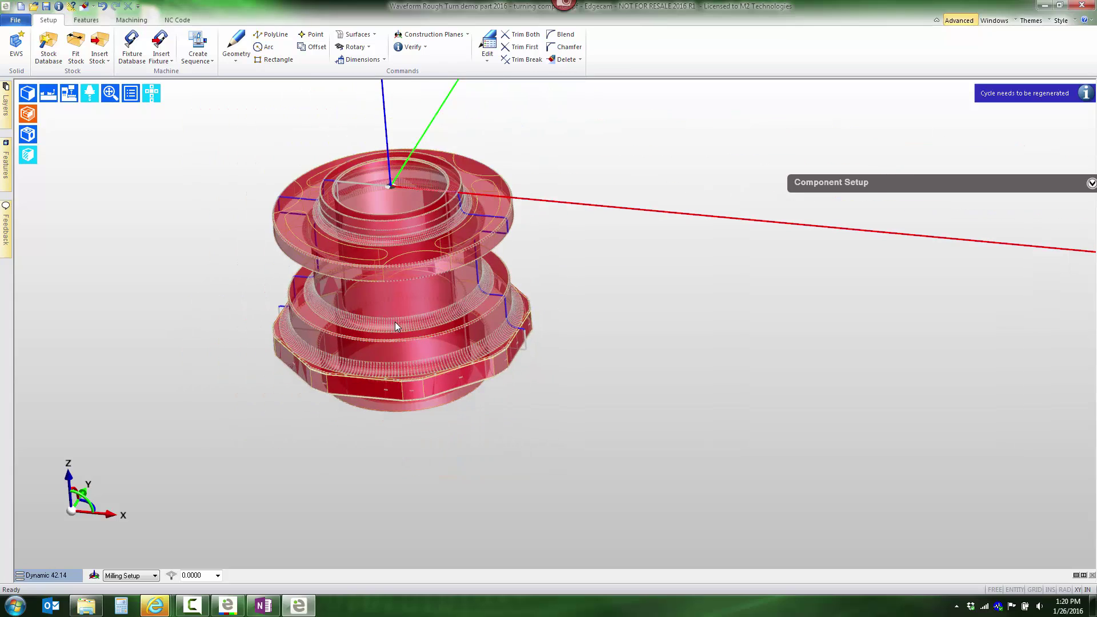
click(27, 96)
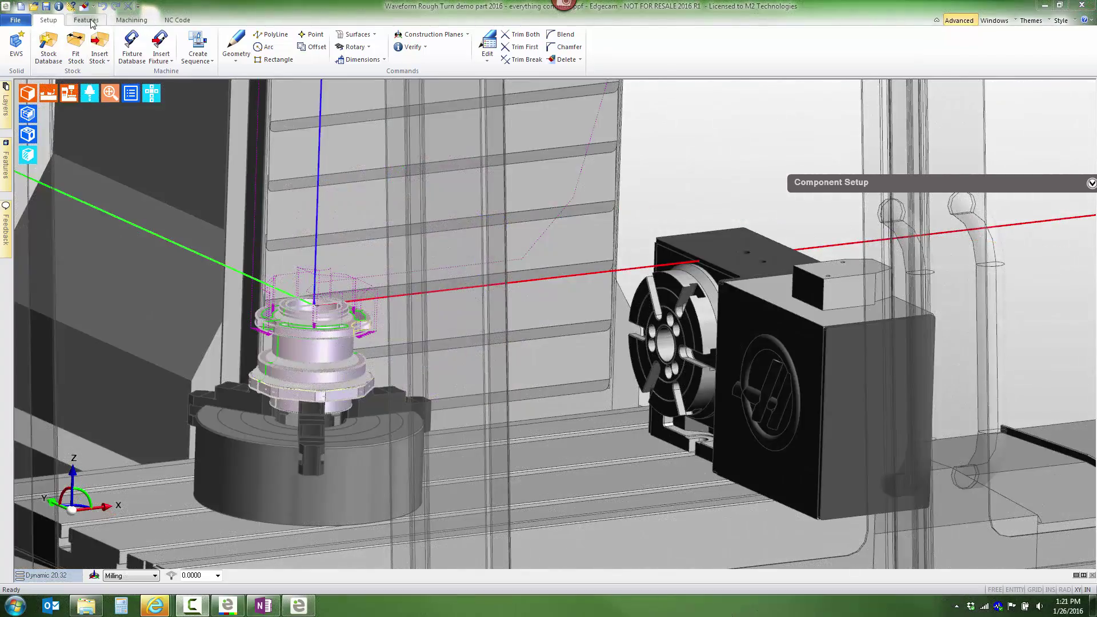
Step: Review the job's feature list, then bring up the Machining sequence panels
click(87, 20)
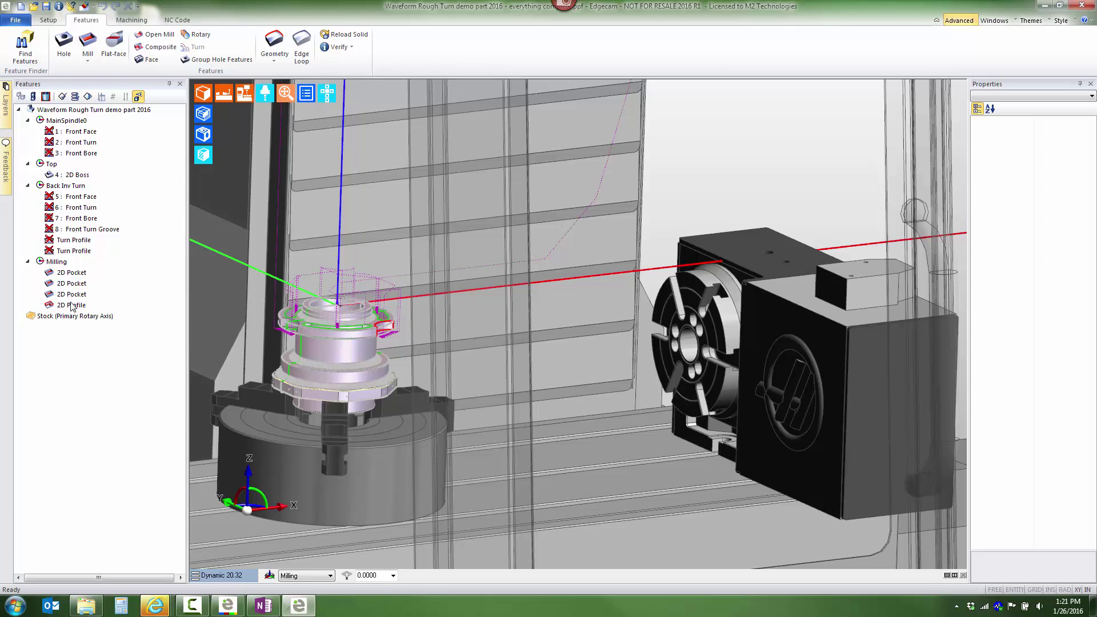
click(132, 20)
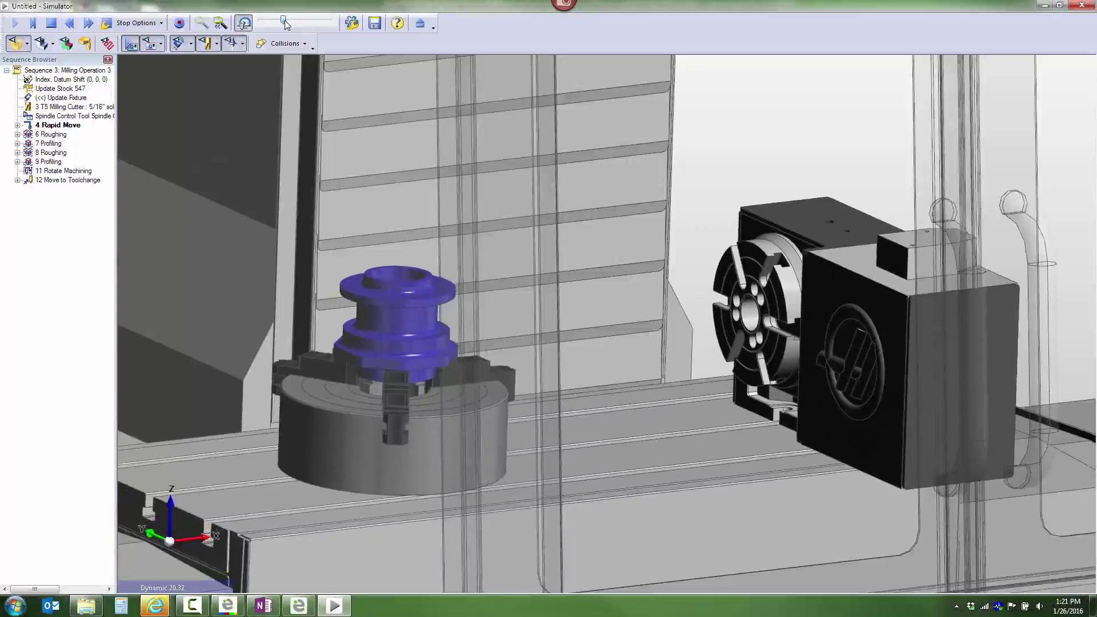
Step: Slow the playback and orbit, zoom and pan to follow the cutter roughing the part
drag(289, 23, 281, 23)
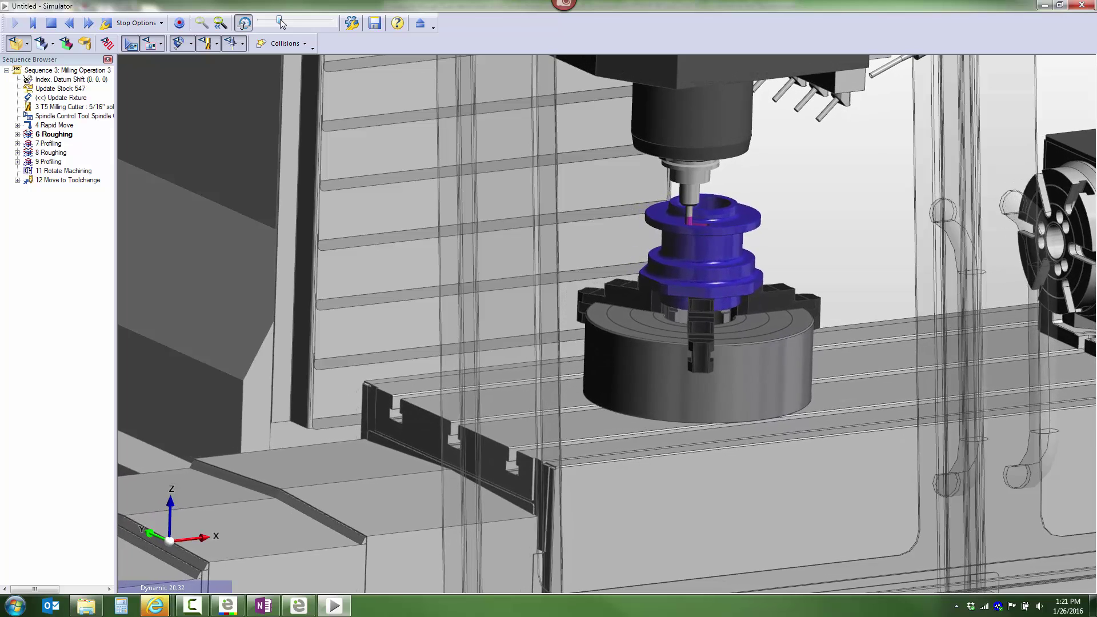
middle_drag(733, 253, 632, 351)
scroll(609, 308, up, 10)
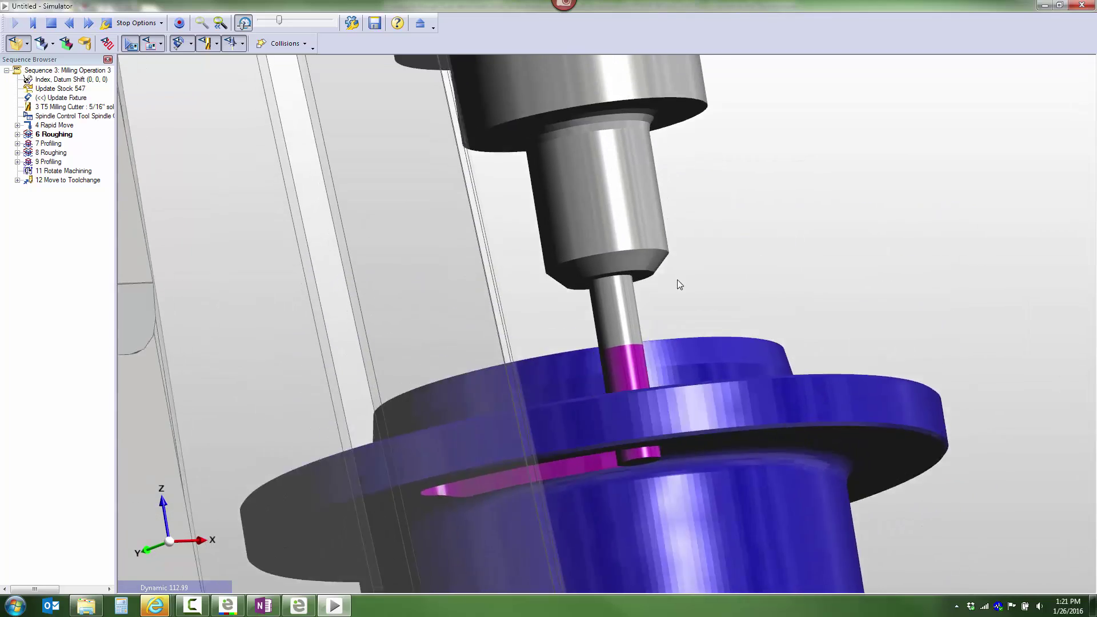
middle_drag(678, 284, 657, 255)
scroll(659, 257, down, 7)
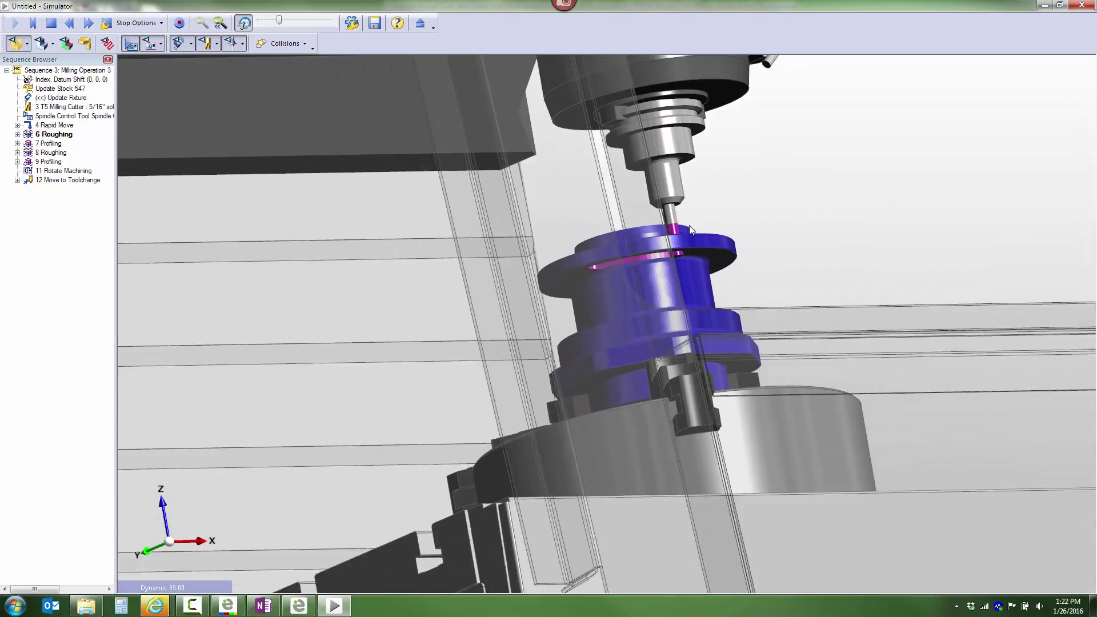
middle_drag(689, 225, 635, 451)
scroll(635, 451, down, 2)
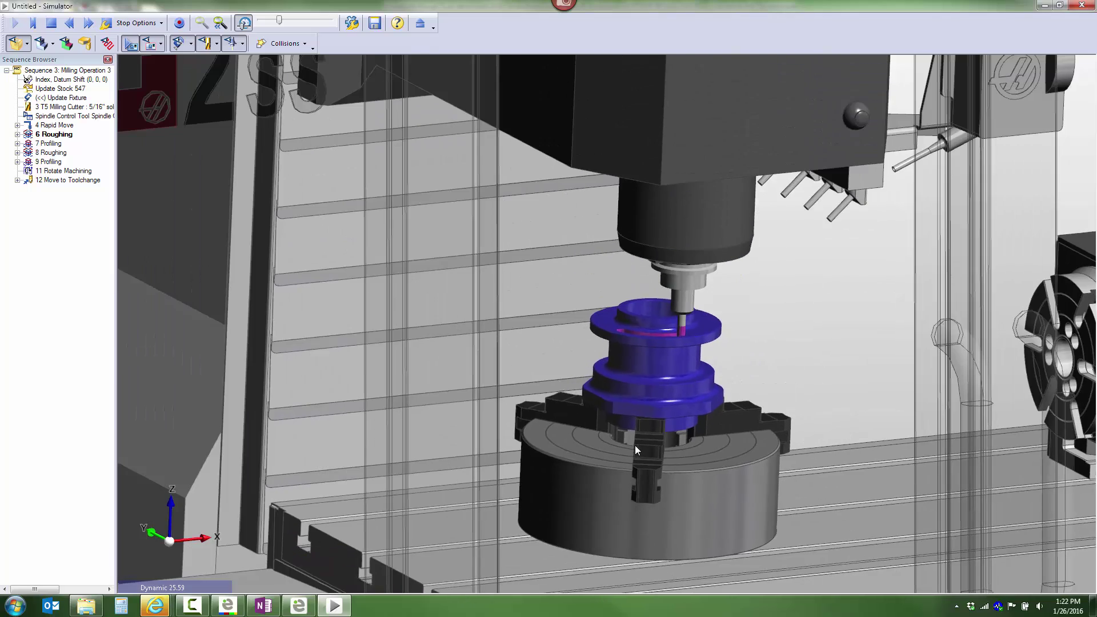